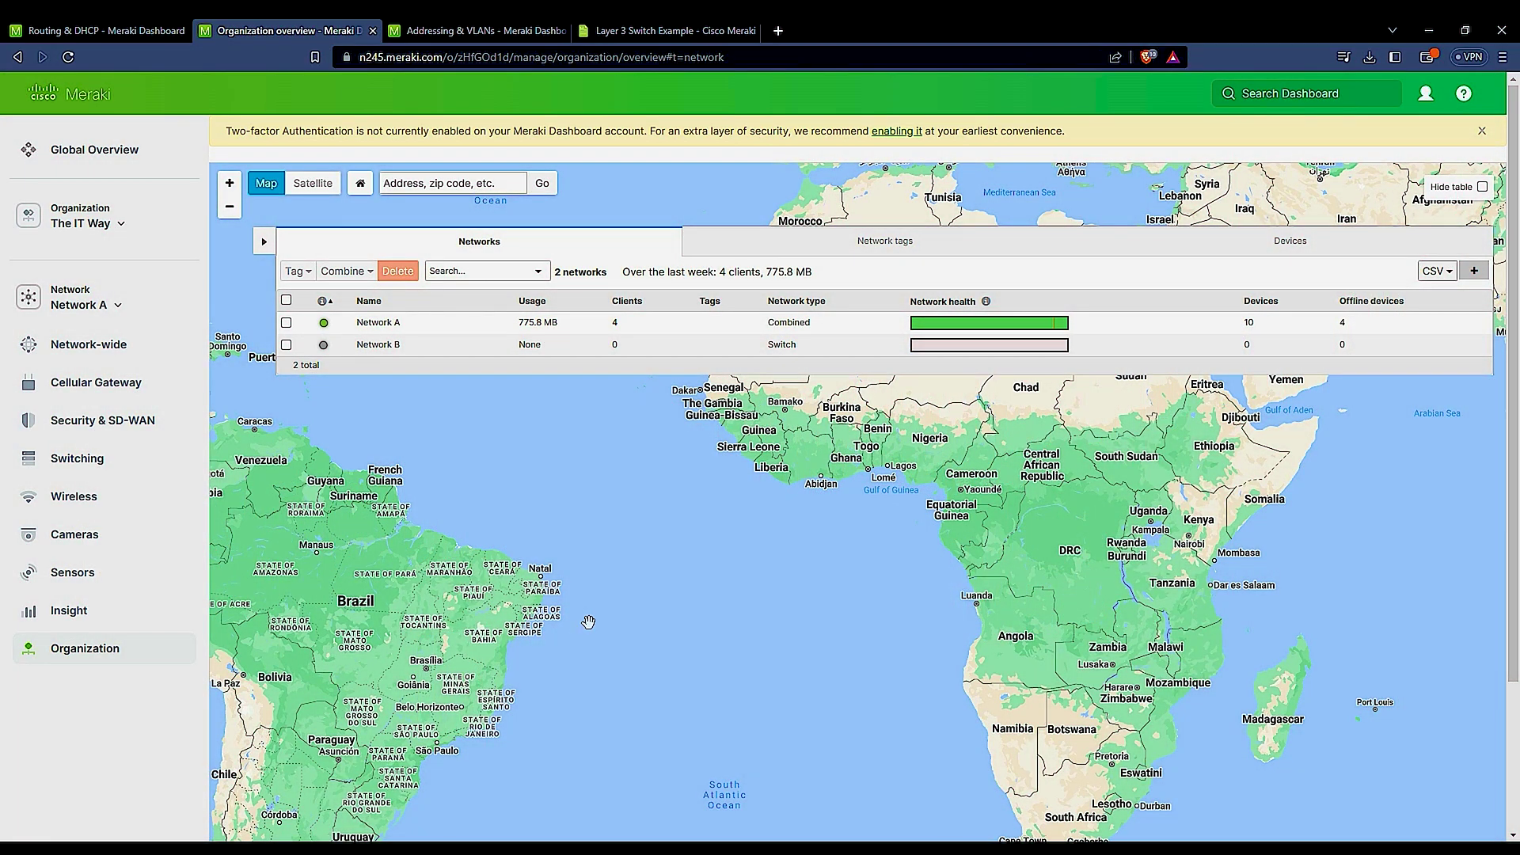
Go to the Switching Routing & DHCP page for Network A from the sidebar
mouse_move(136, 458)
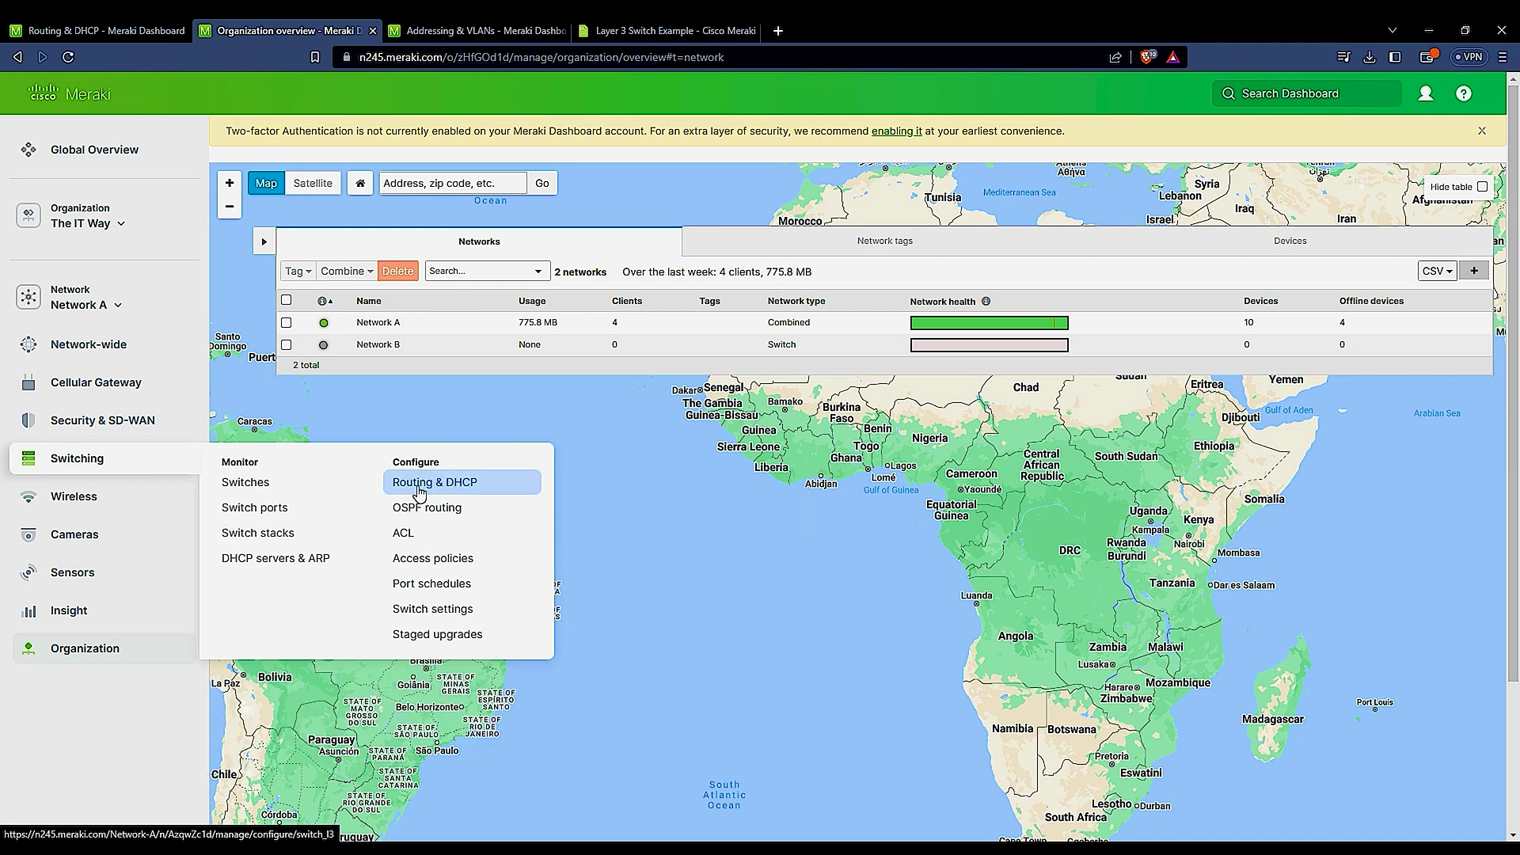
click(455, 486)
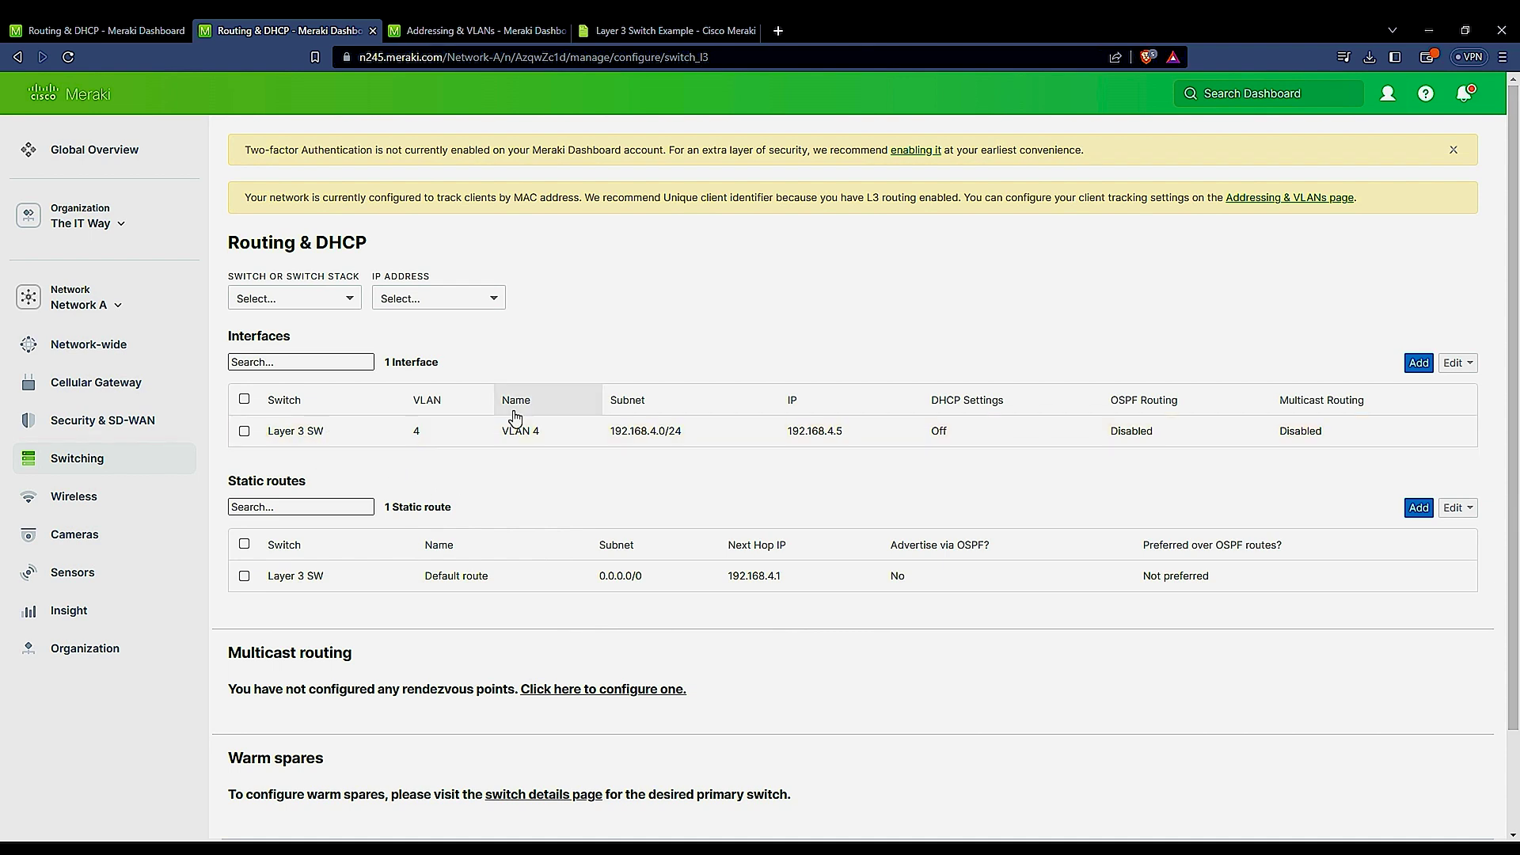
Start adding a new Layer 3 interface from the Interfaces table
click(1418, 363)
On Layer 3 SW, enter the VLAN 10 interface name, VLAN number, subnet 10.10.10.0/30 and IP 10.10.10.1
click(475, 238)
click(472, 258)
click(456, 280)
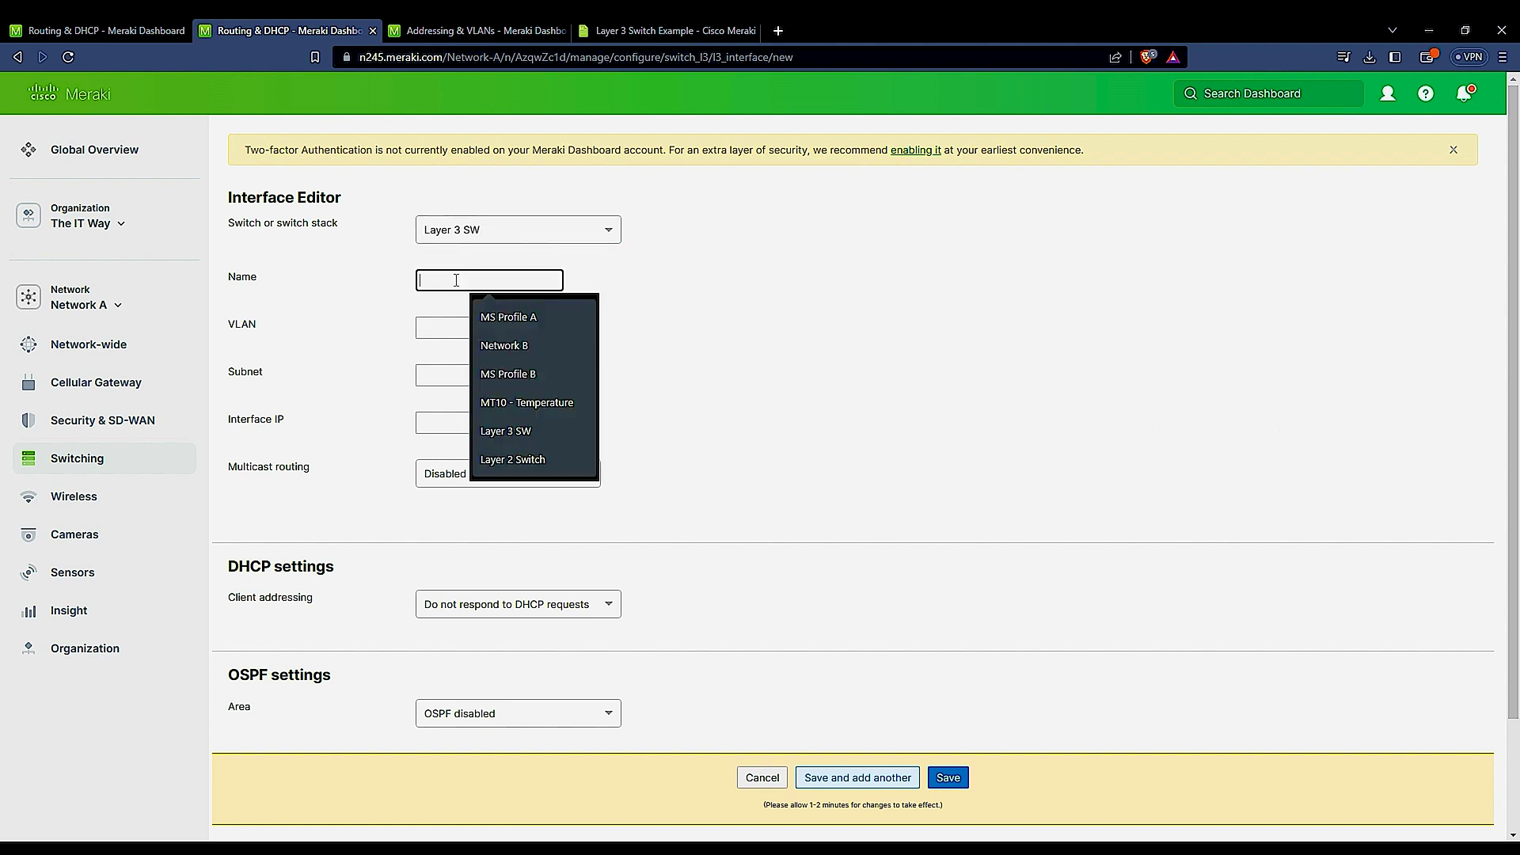
text(VLAN 10)
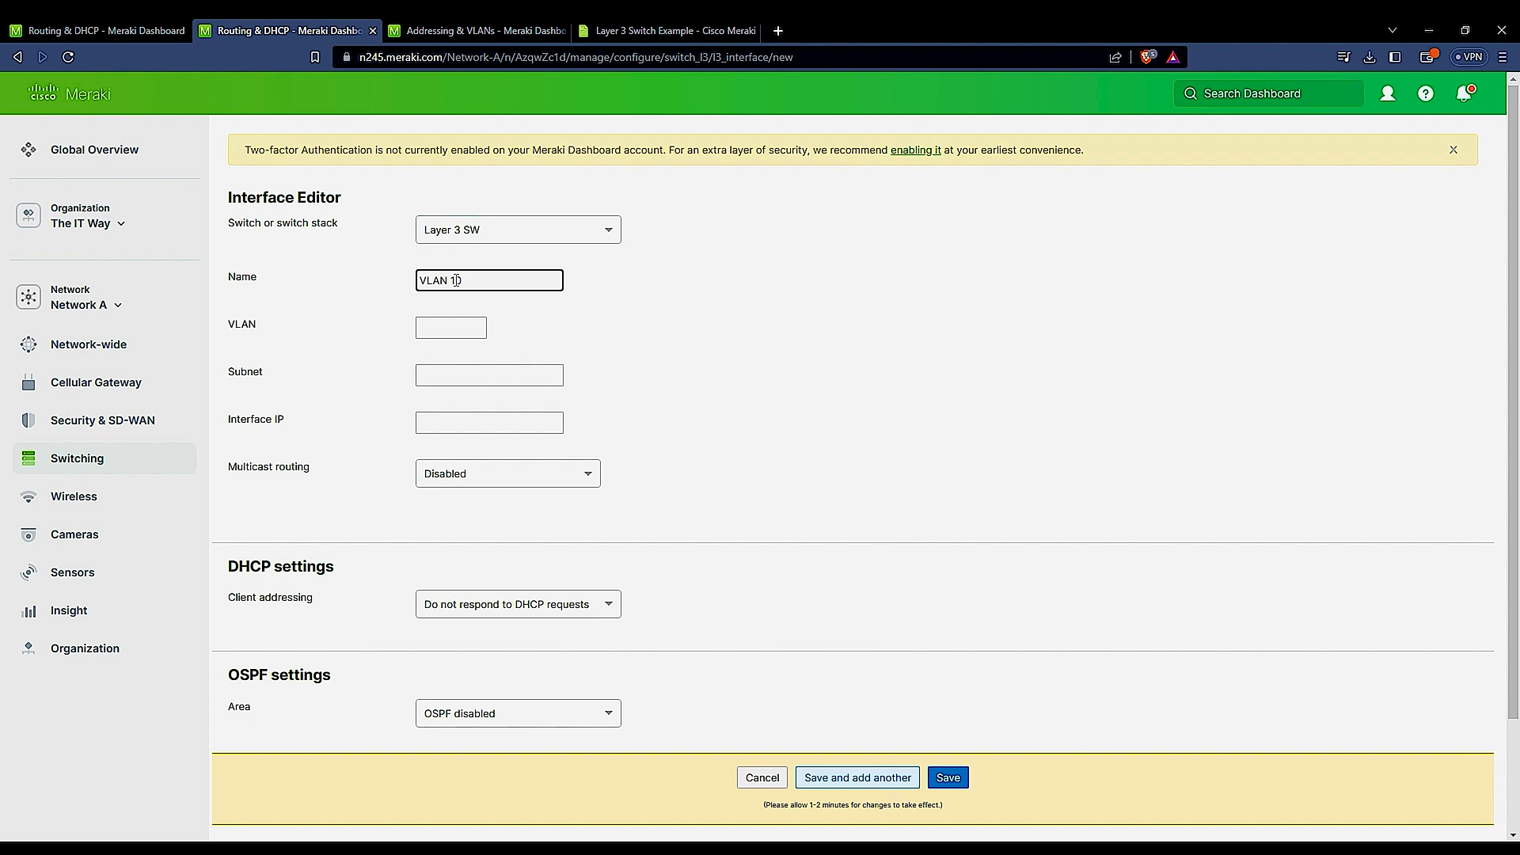
click(452, 325)
click(452, 372)
text(10.10.10.)
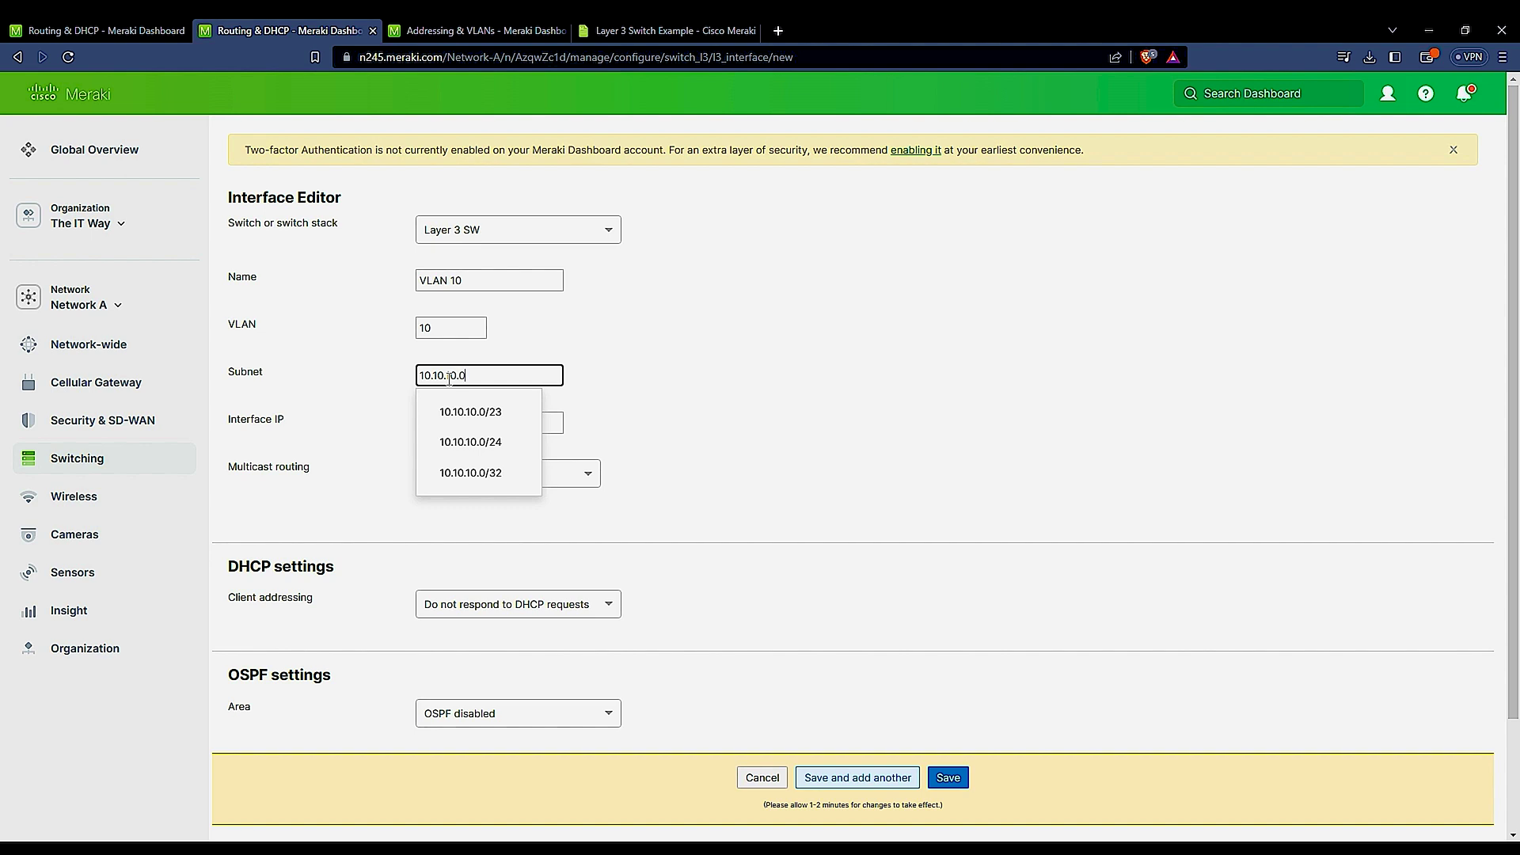
text(0/30)
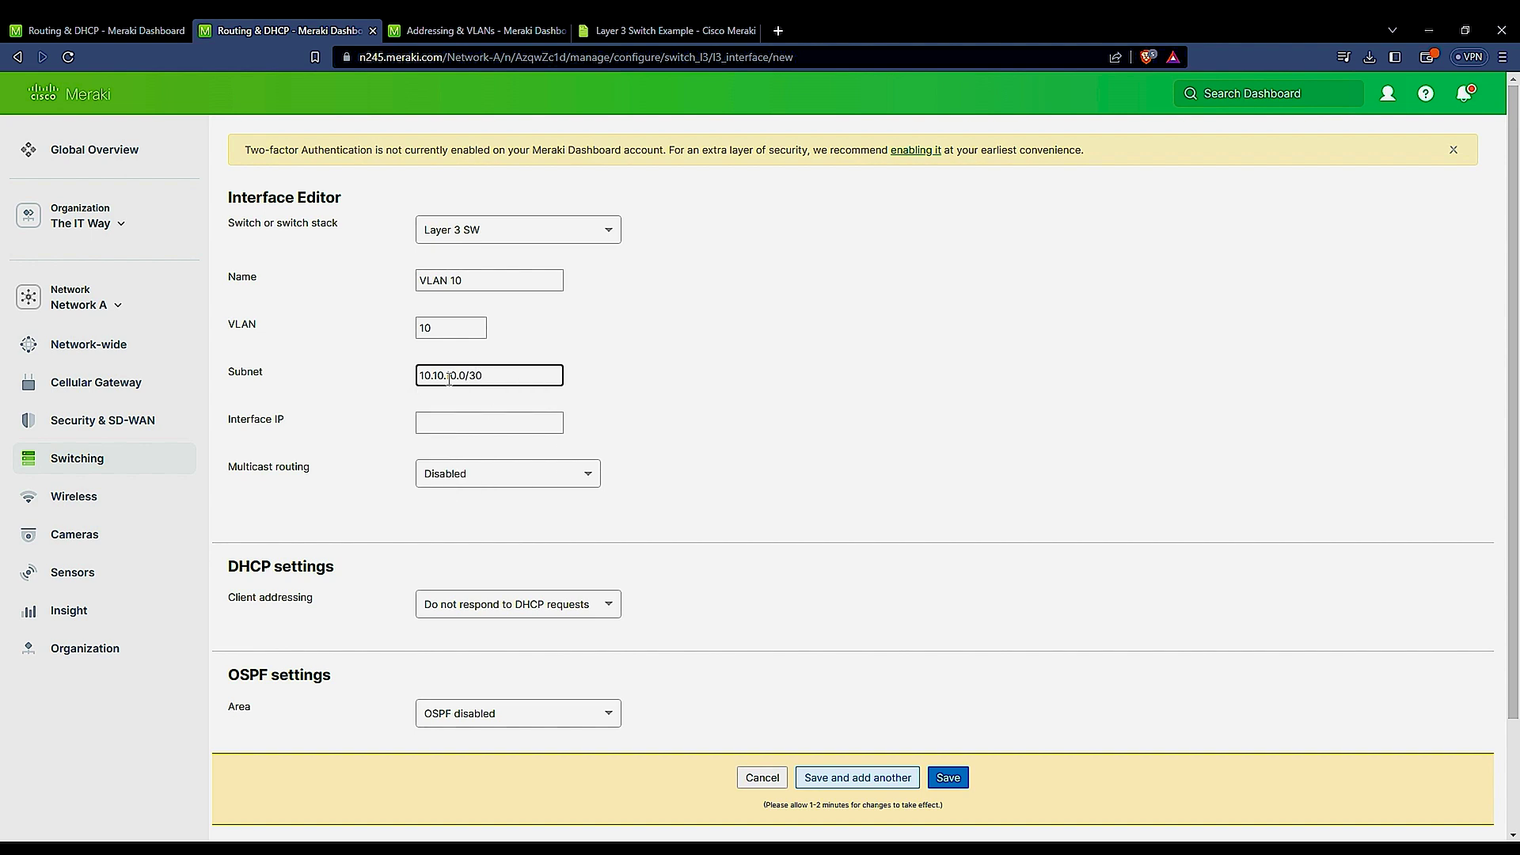
click(437, 425)
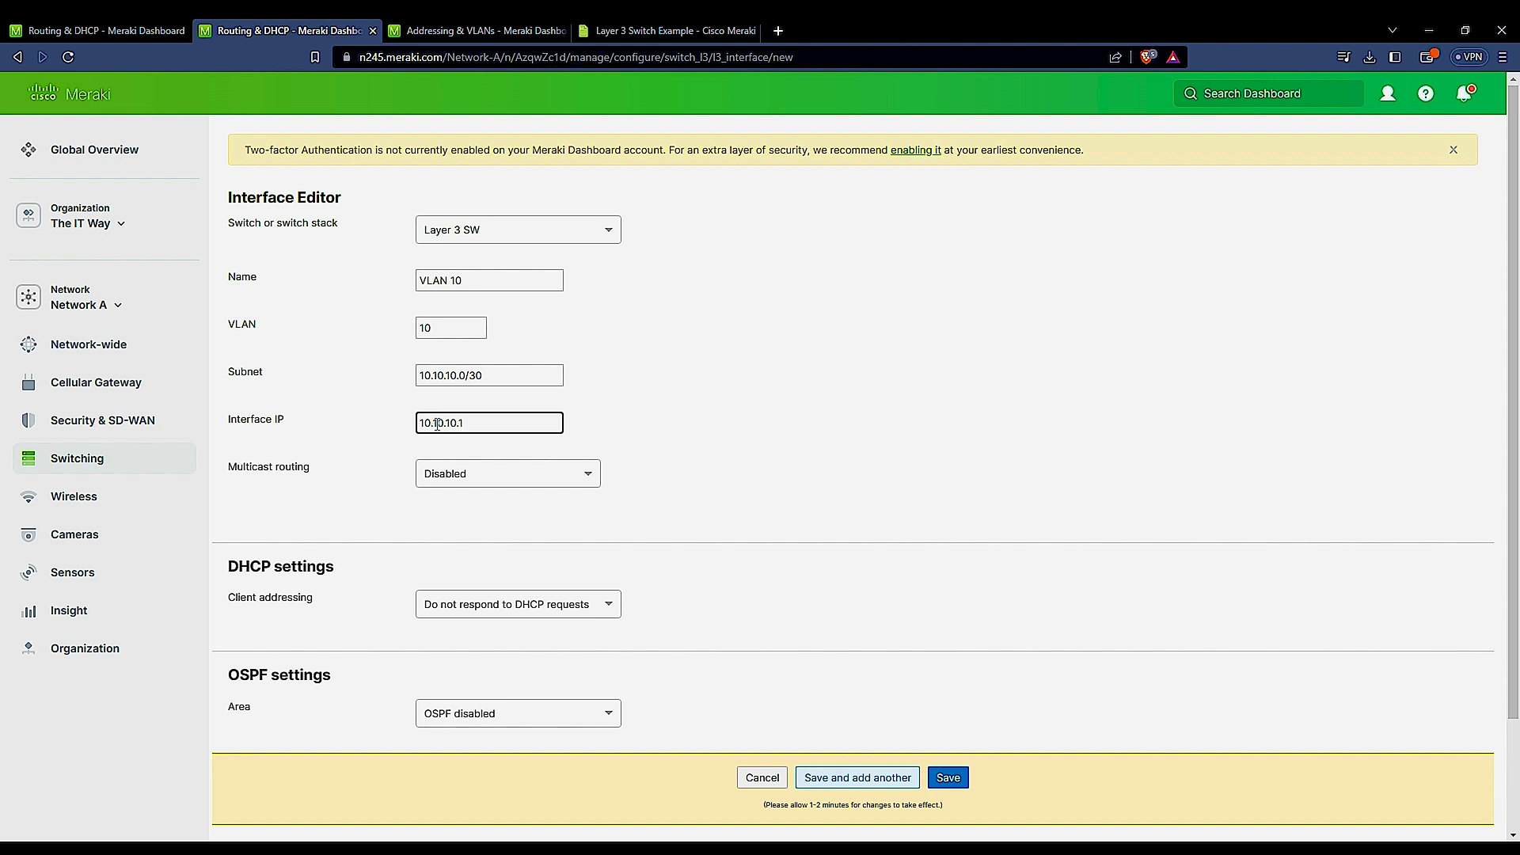
Keep multicast routing disabled, DHCP requests ignored and OSPF off, then save the interface
click(434, 469)
click(474, 481)
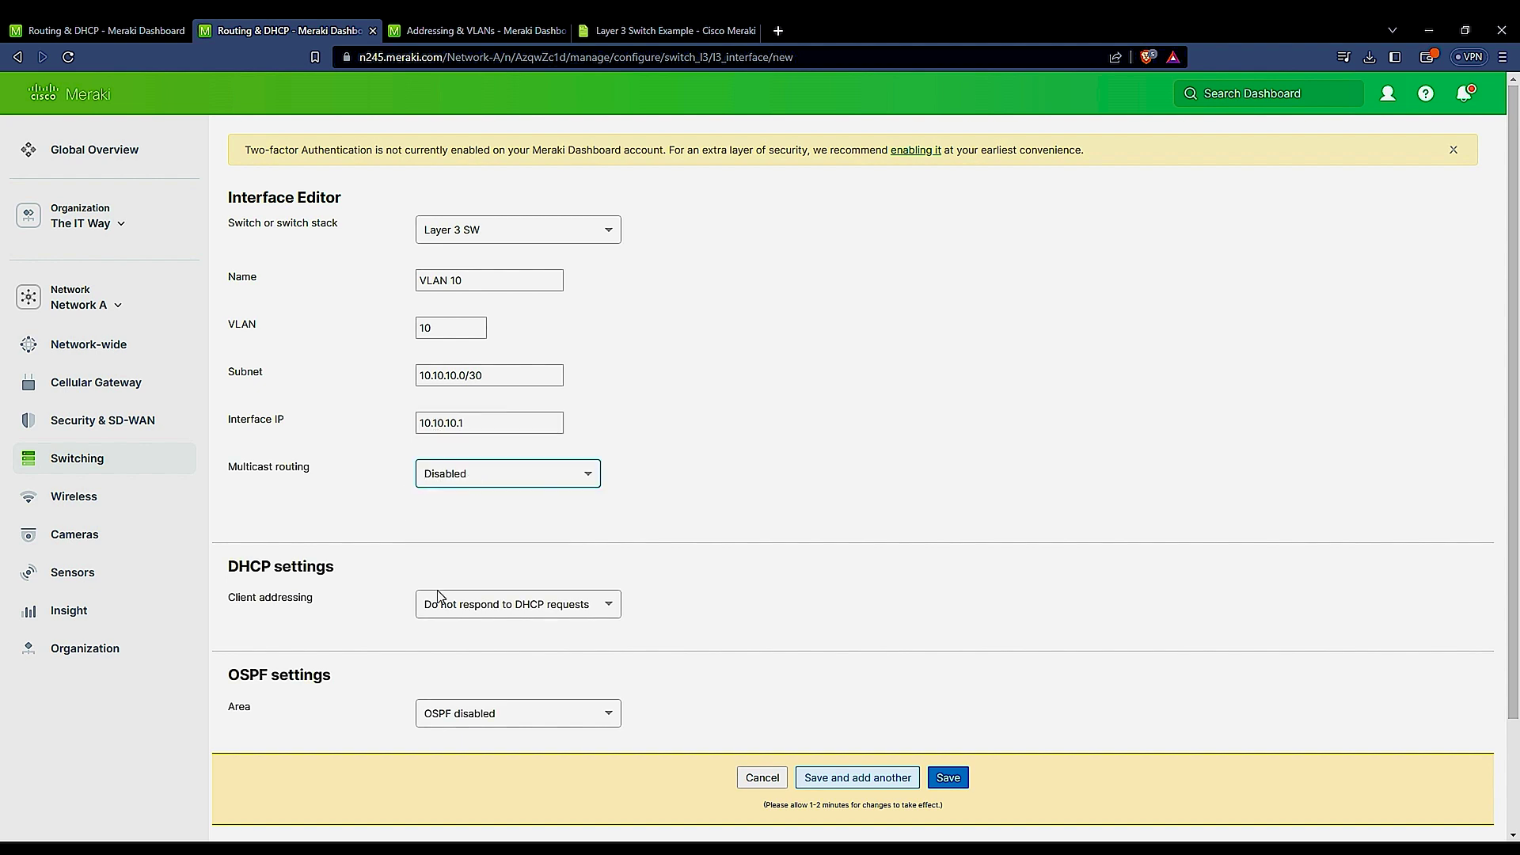
click(439, 601)
click(470, 604)
scroll(435, 610, down, 2)
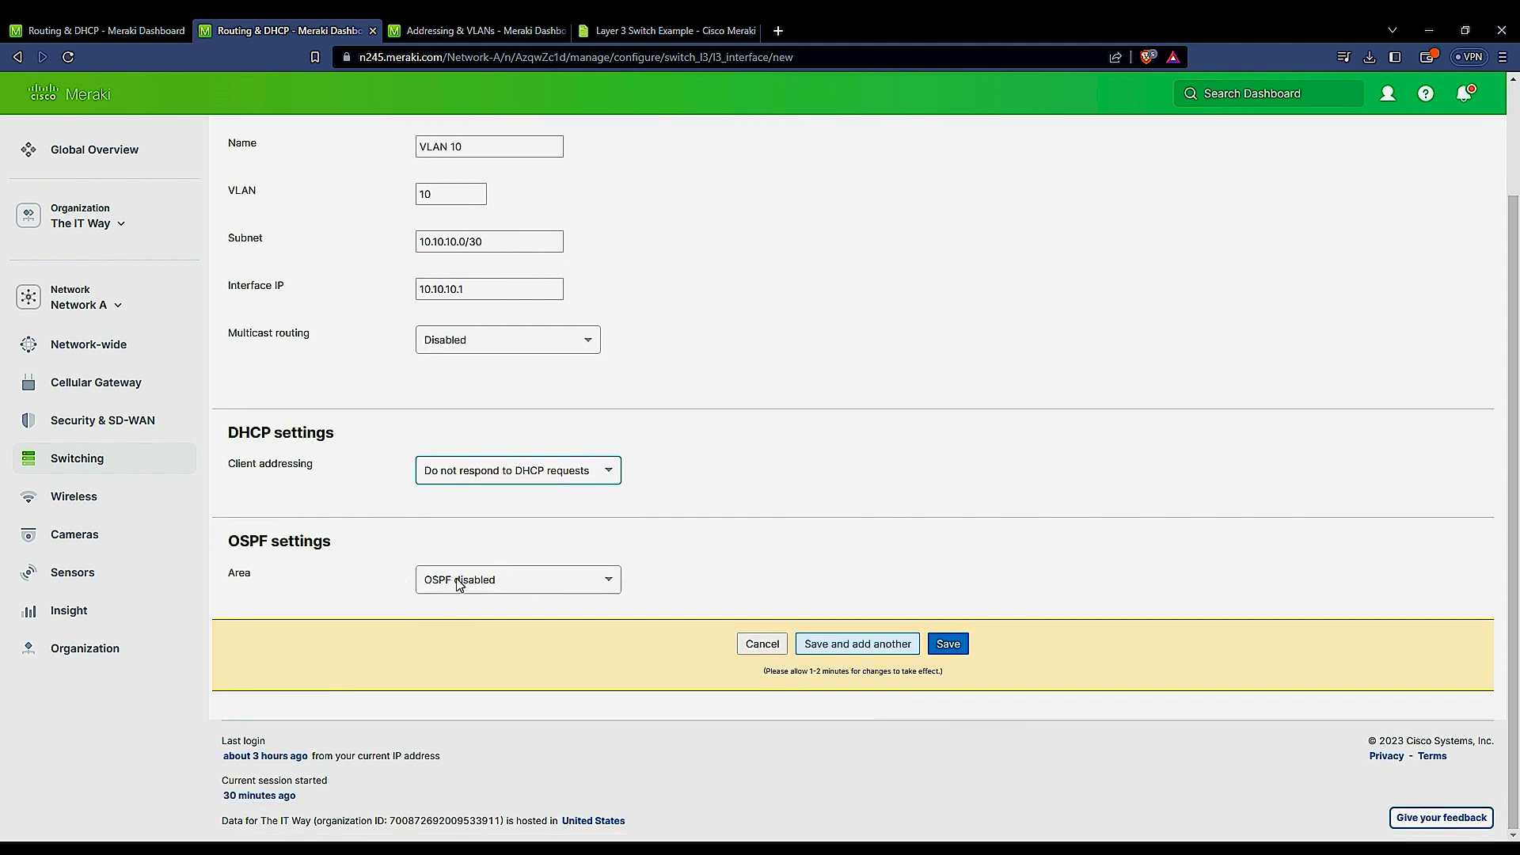
click(458, 583)
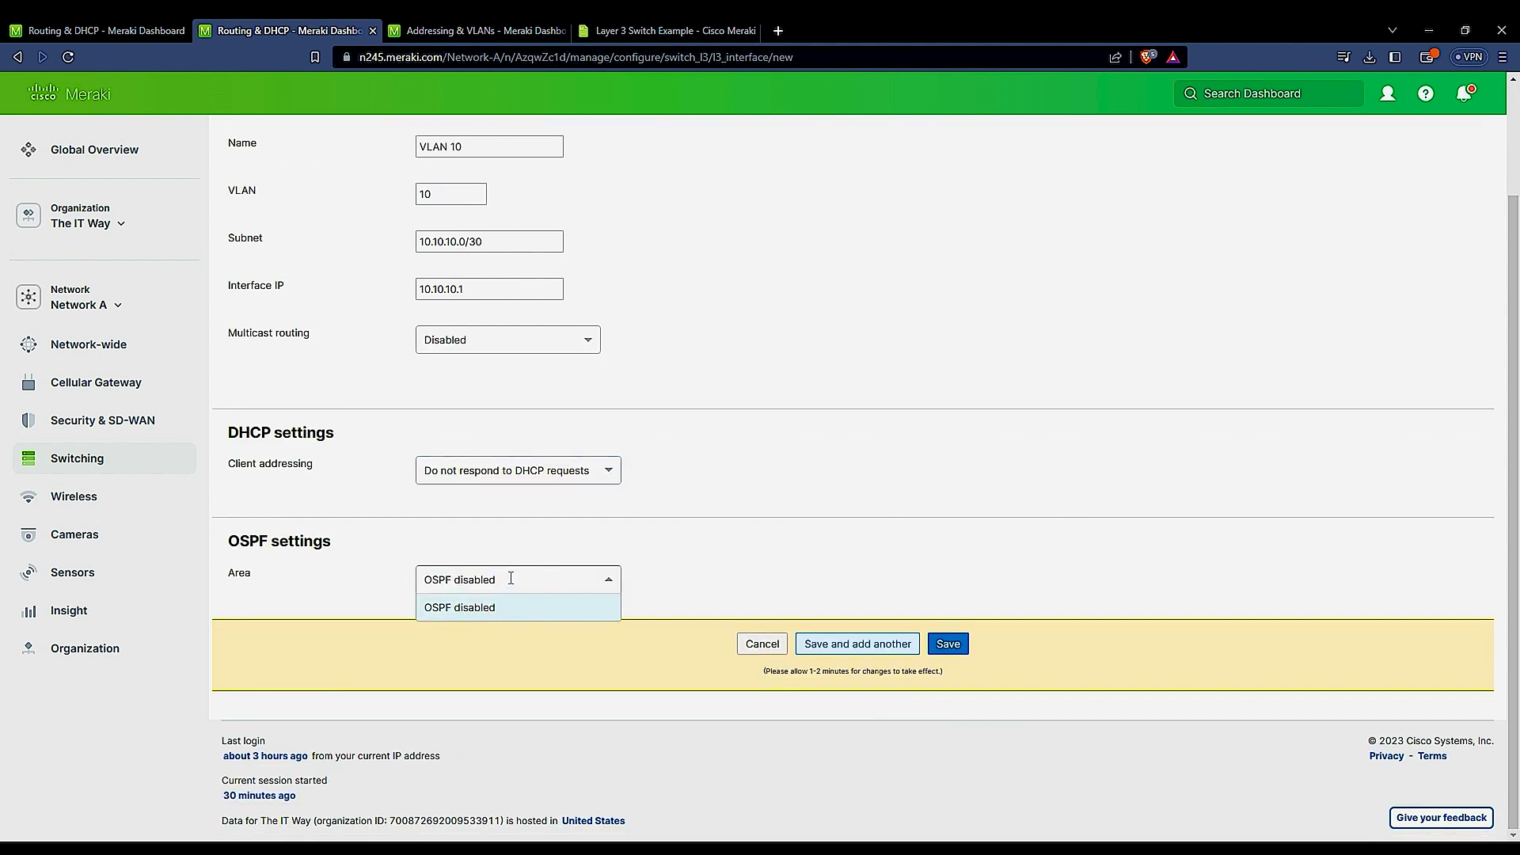
click(677, 567)
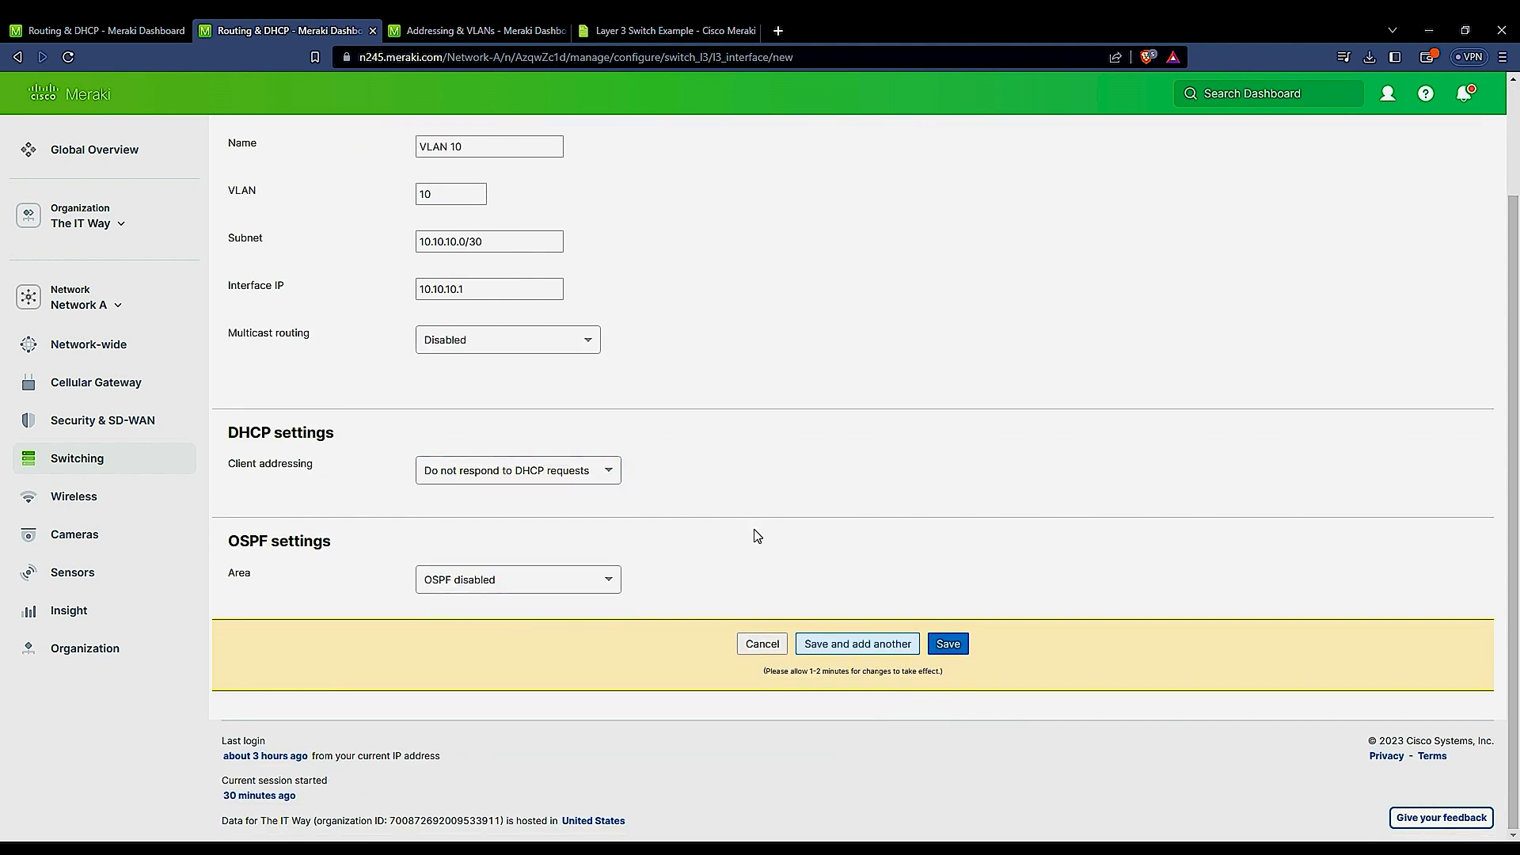
scroll(753, 533, up, 2)
scroll(801, 499, down, 2)
click(947, 644)
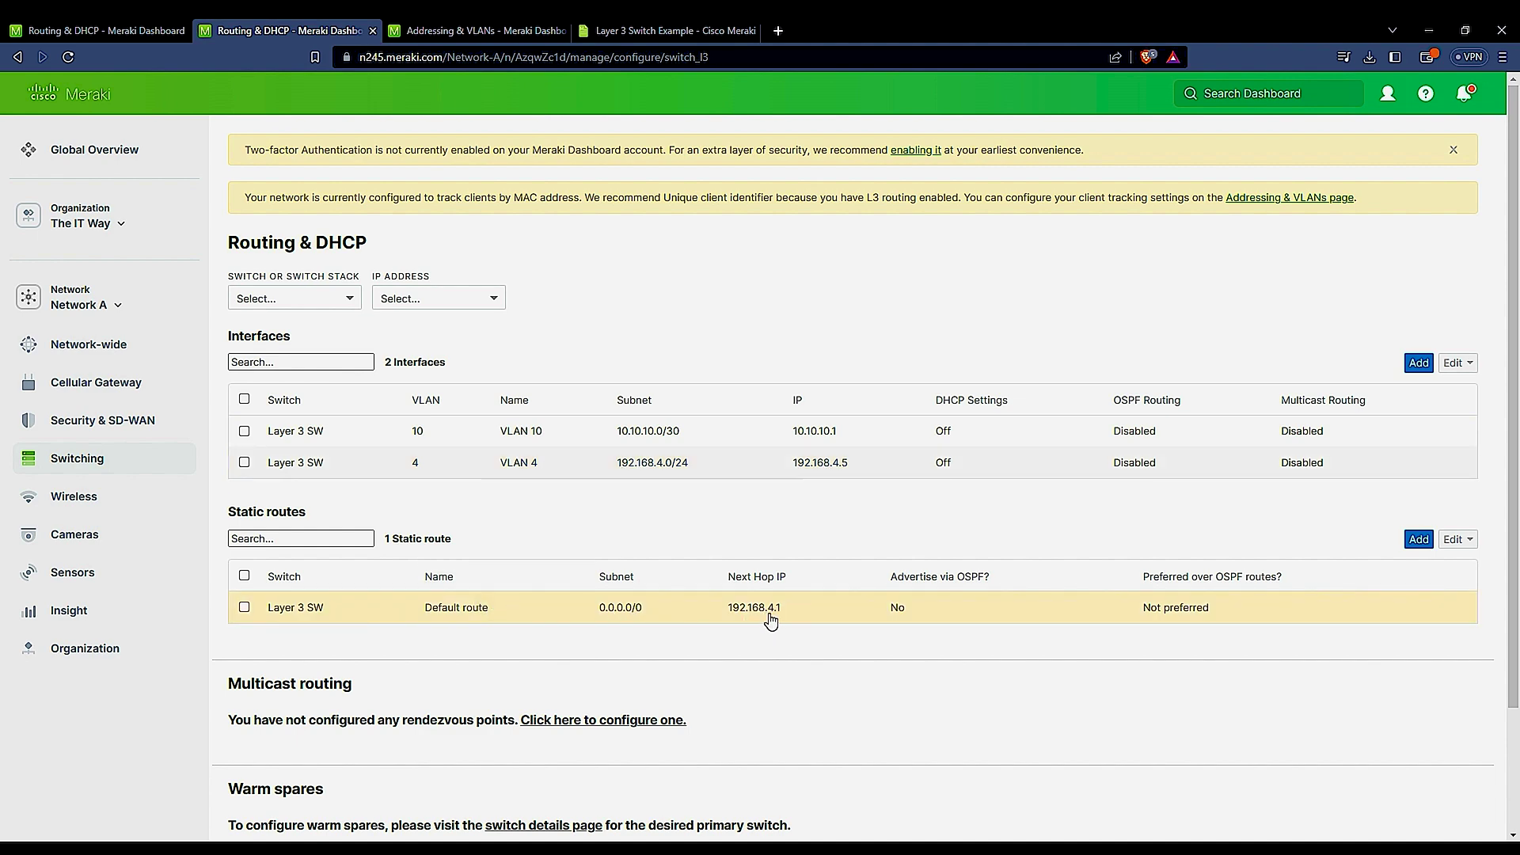
Tick the VLAN 4 interface row in the Interfaces table
click(244, 463)
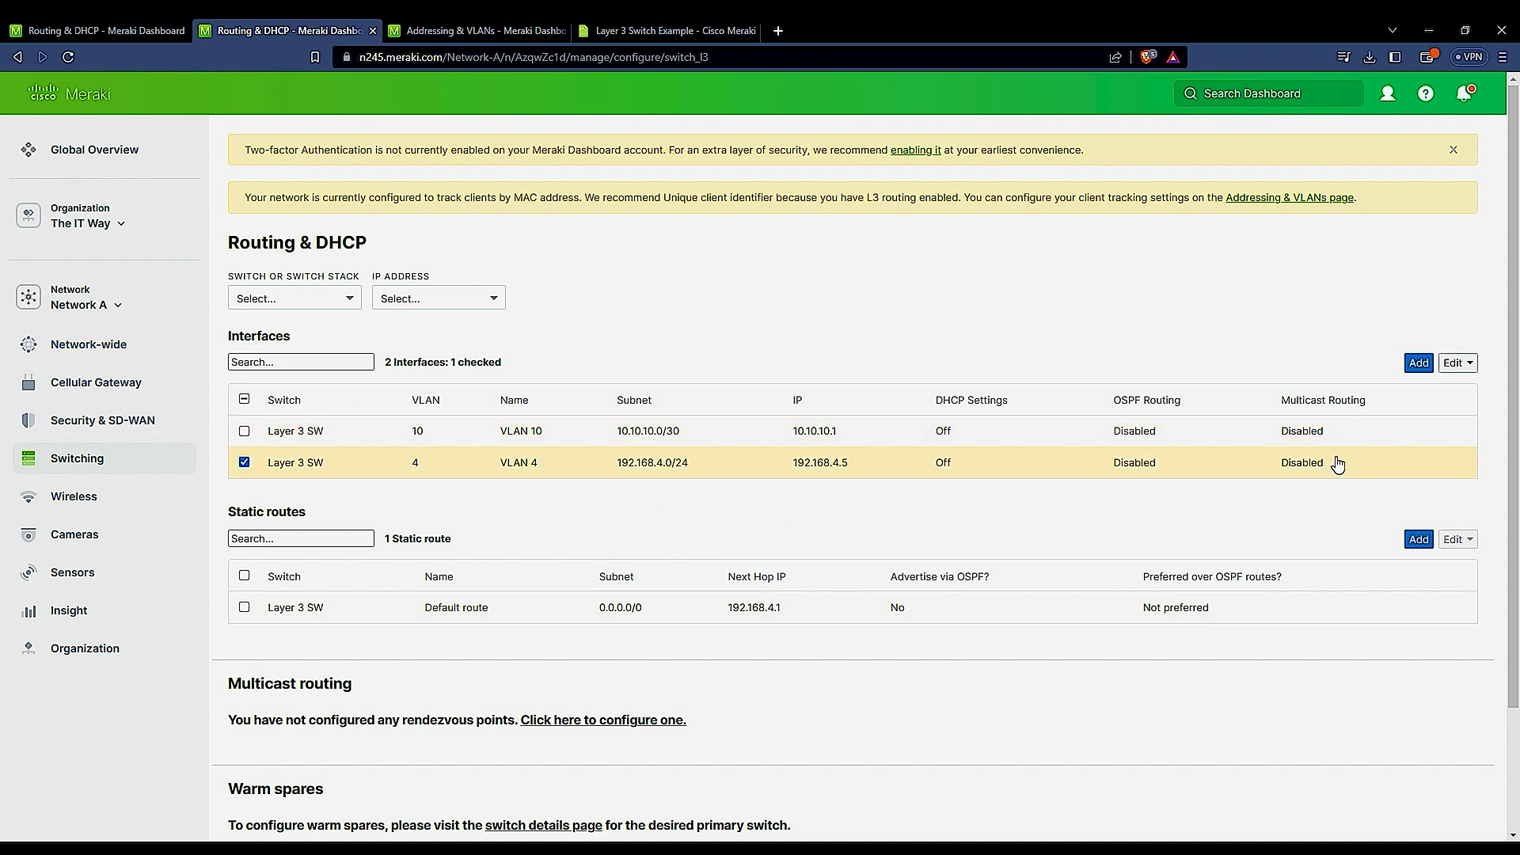
Try to delete the checked VLAN 4 interface and confirm the deletion
click(1457, 362)
click(1401, 398)
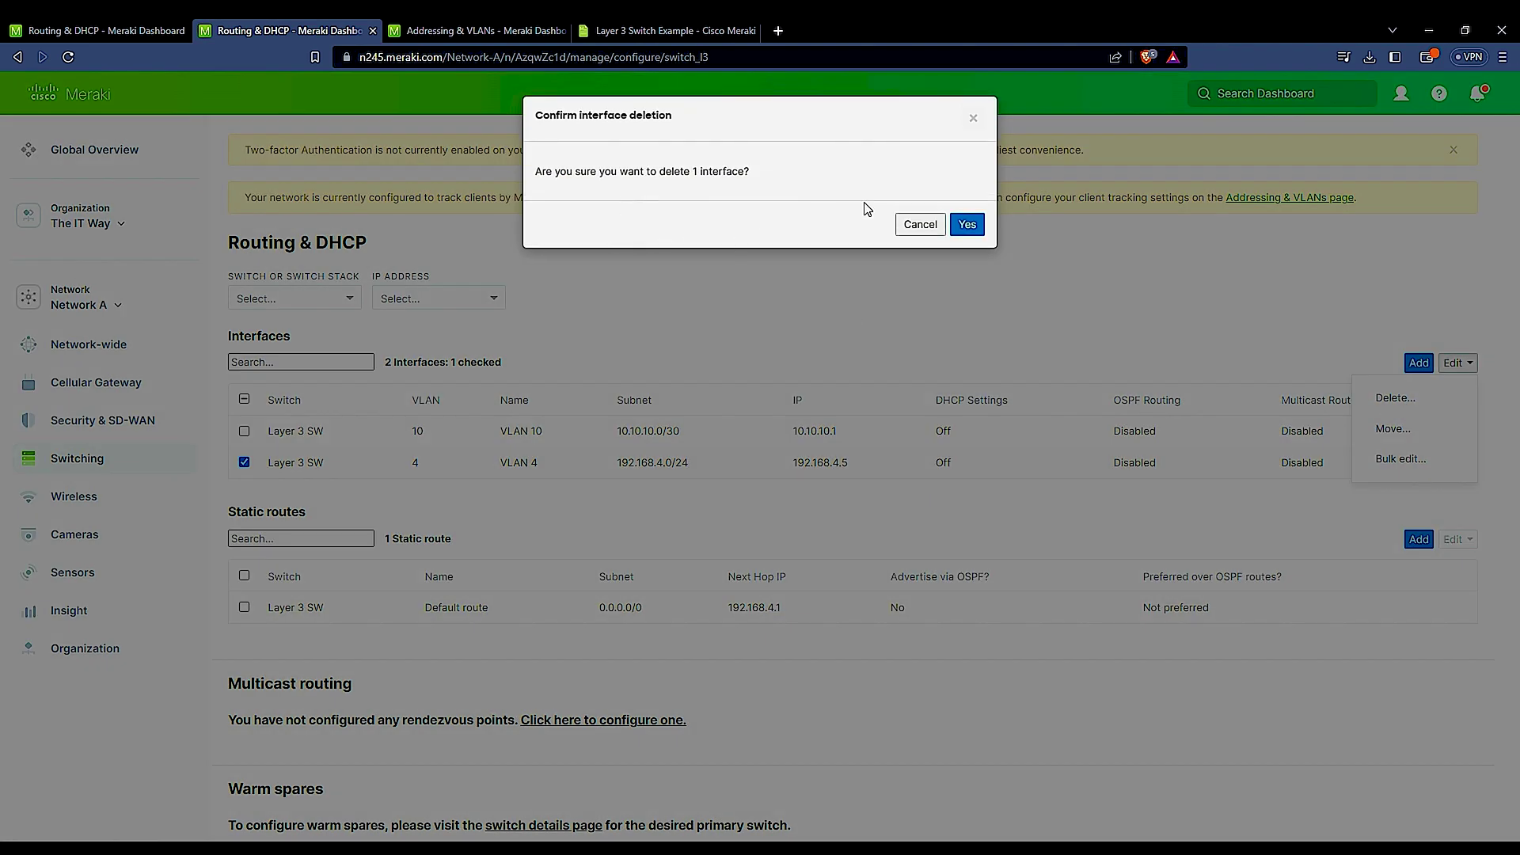
click(967, 225)
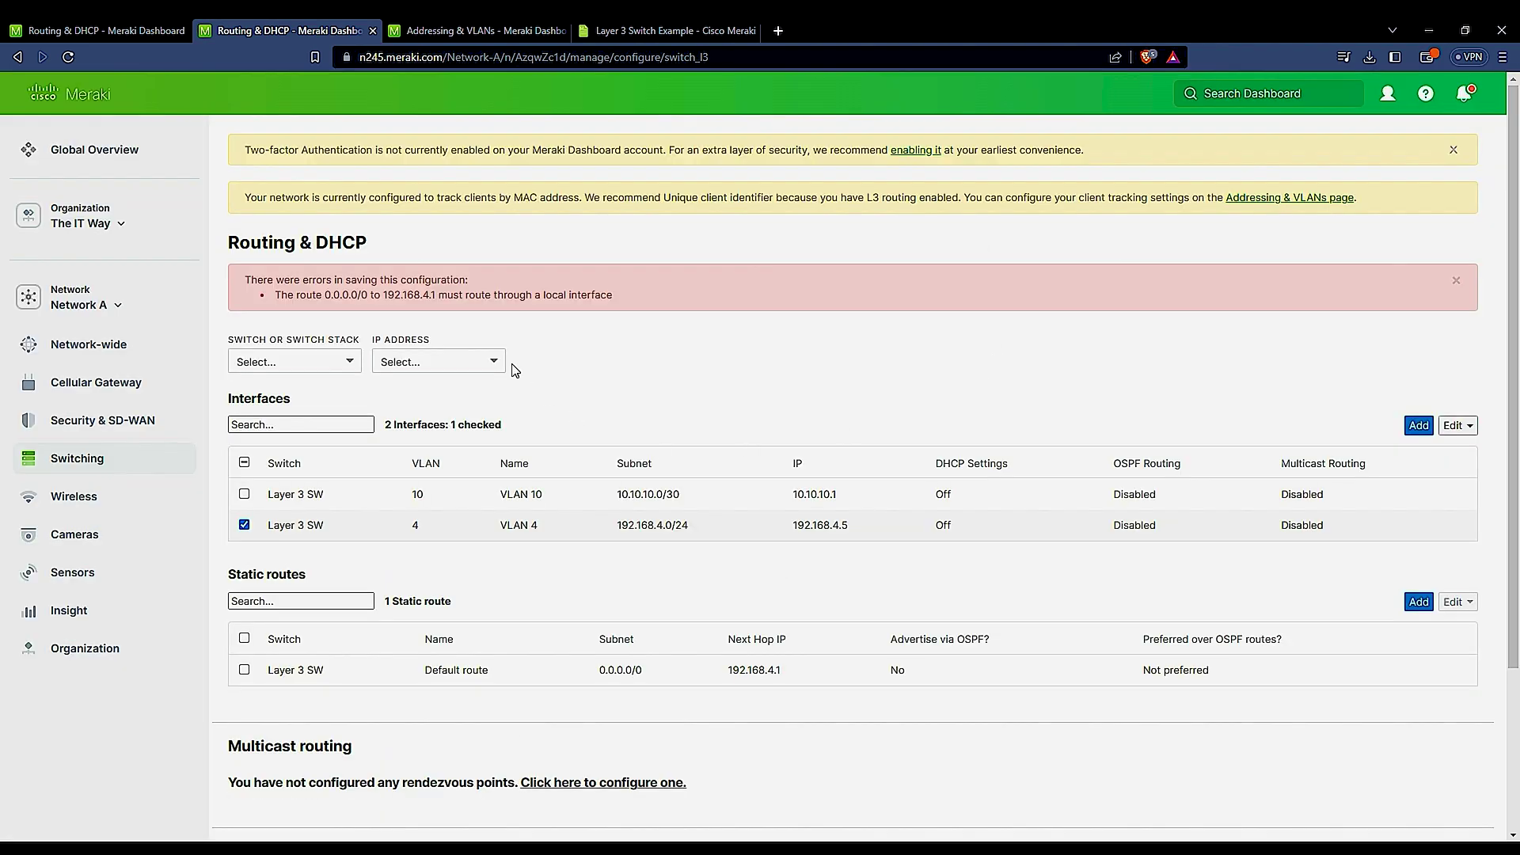
Highlight the error that the 192.168.4.1 default route needs a local interface, then untick VLAN 4
drag(277, 281, 480, 289)
click(418, 299)
drag(306, 293, 362, 295)
drag(463, 295, 612, 298)
click(560, 295)
click(245, 524)
drag(233, 579, 411, 586)
click(411, 586)
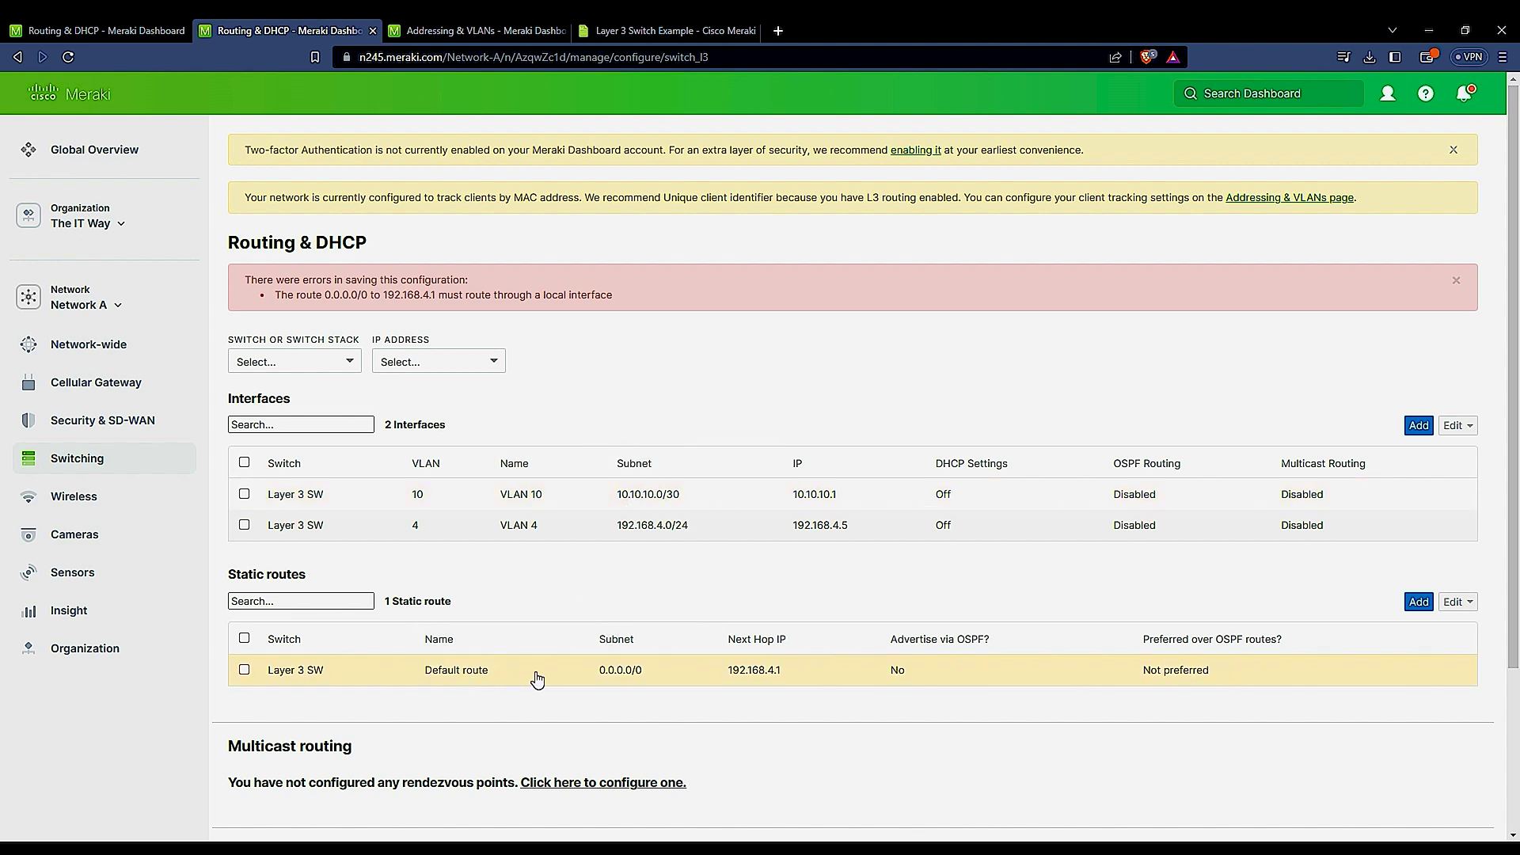
Add static route 'MPLS' for 10.100.100.0/24 via next hop 10.10.10.2 and save it
click(1419, 601)
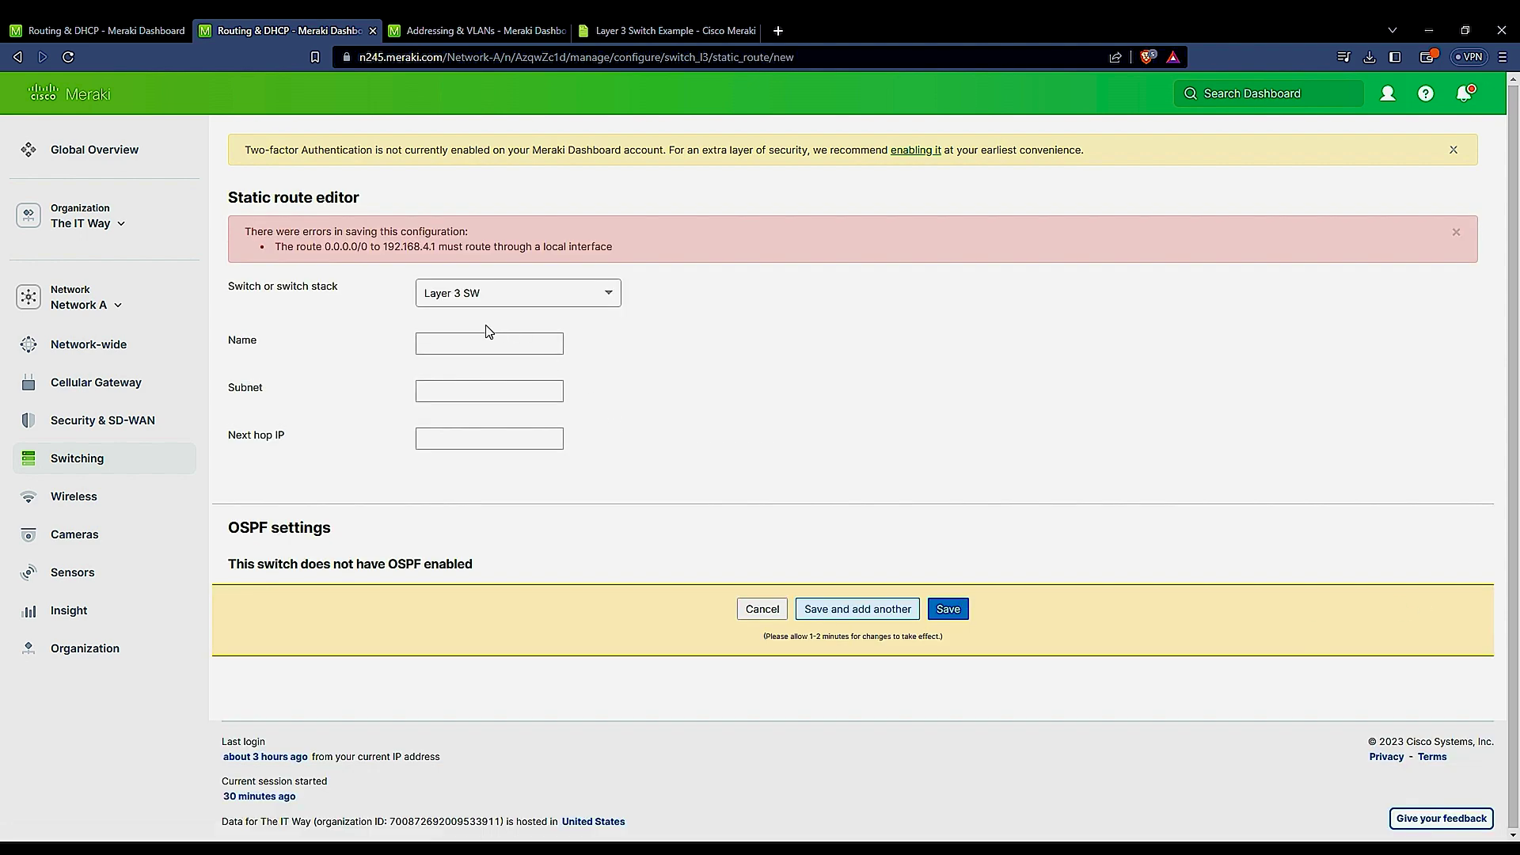
click(473, 342)
text(MPLS)
click(439, 393)
text(10.100.100)
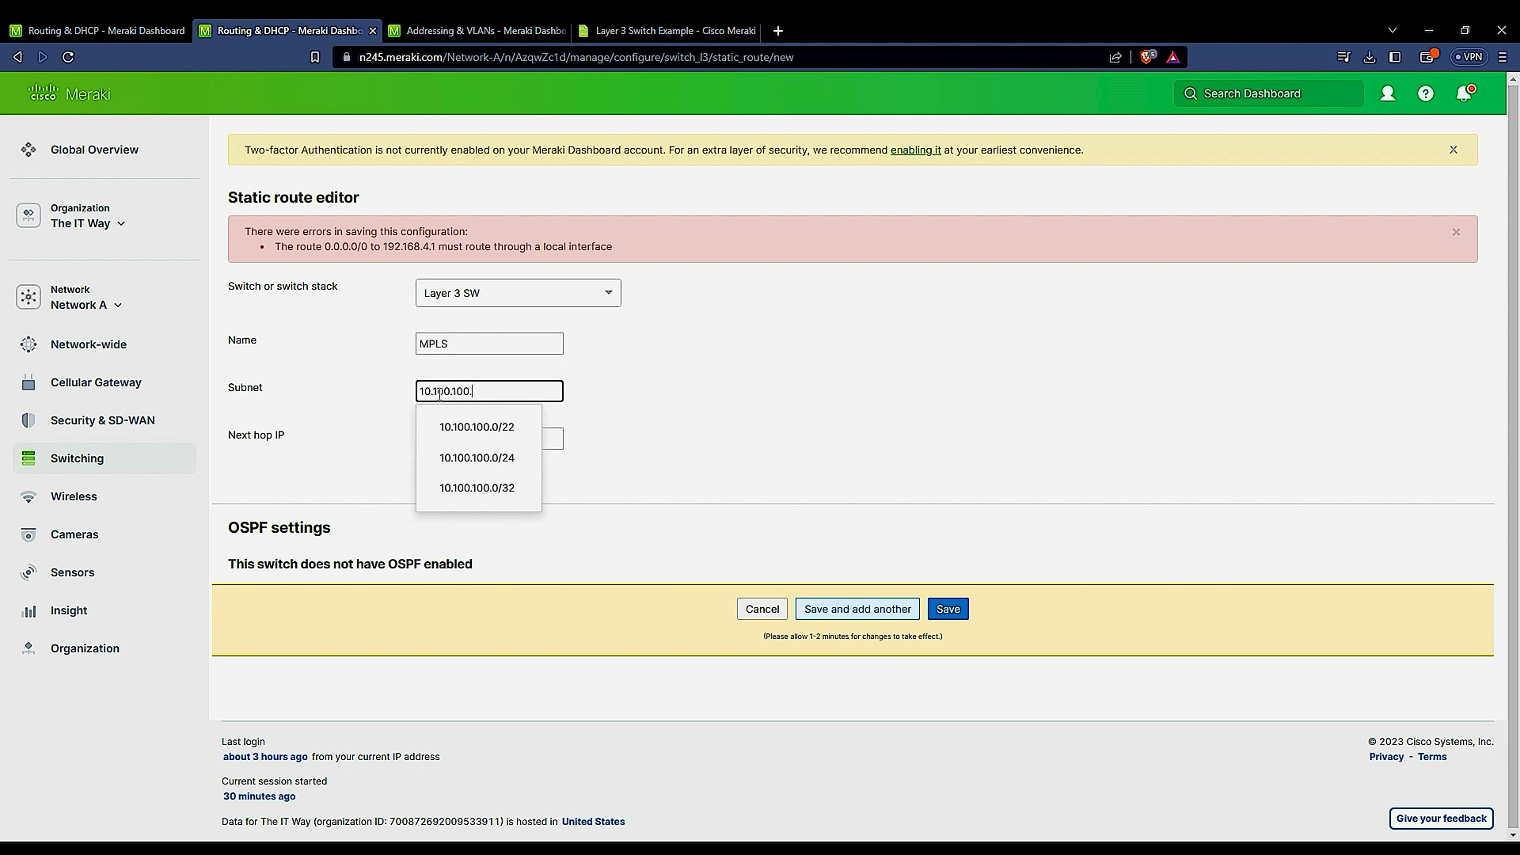
text(.0/24)
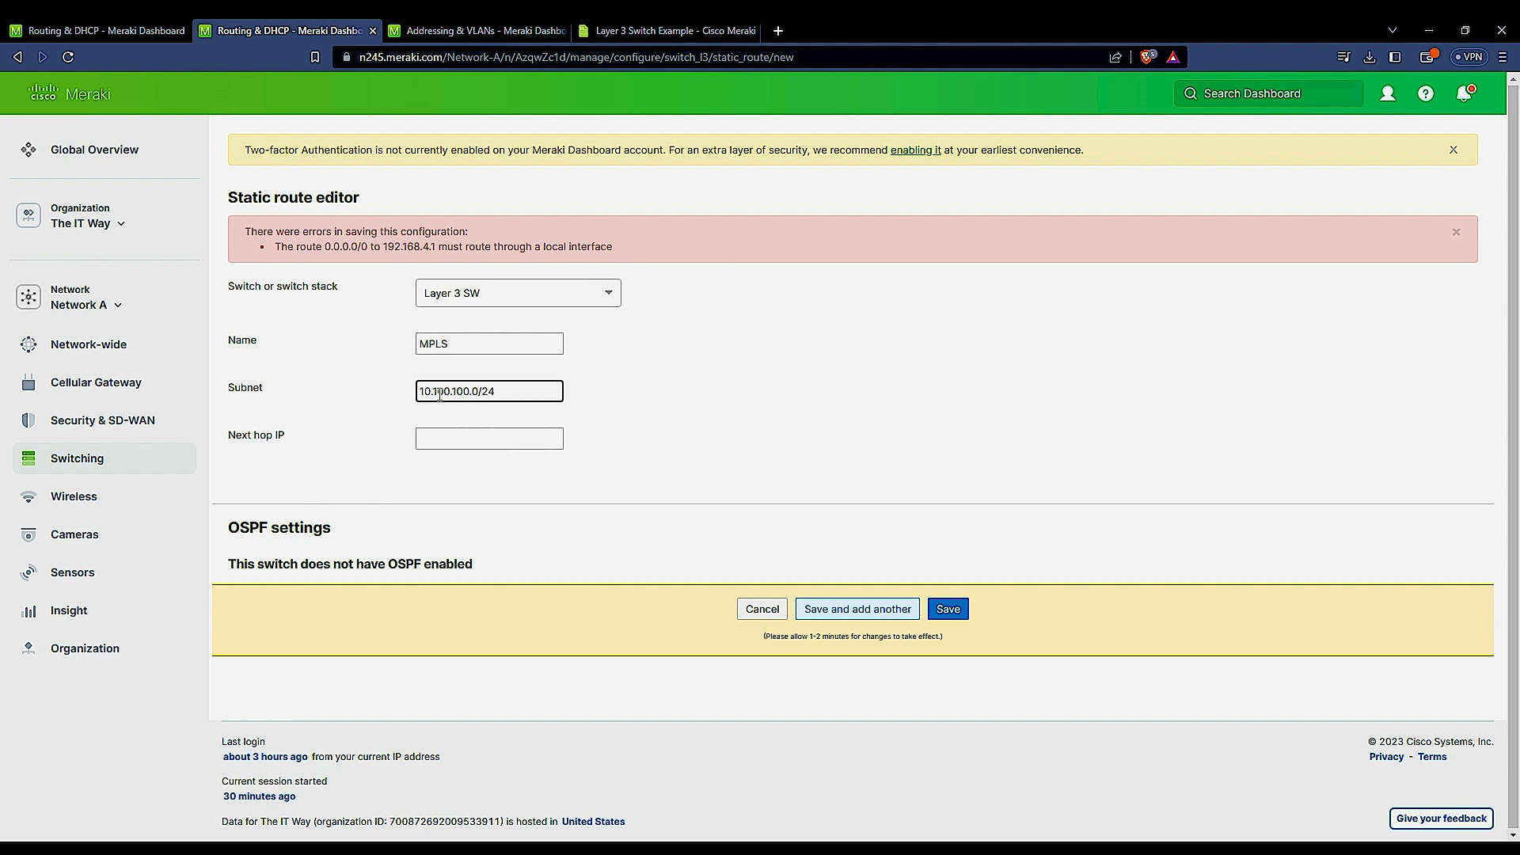
click(456, 436)
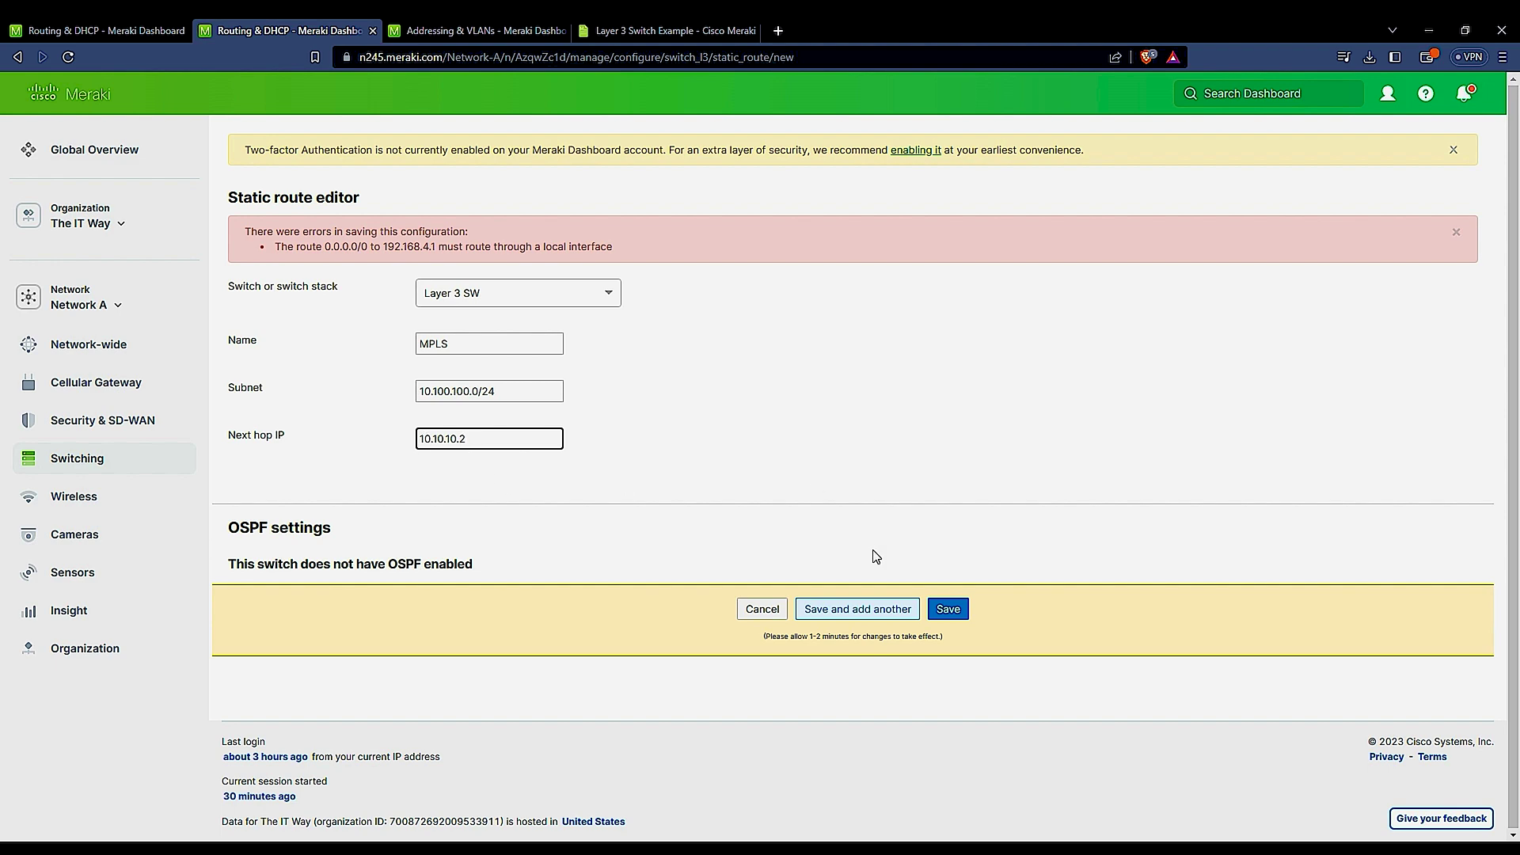
click(949, 611)
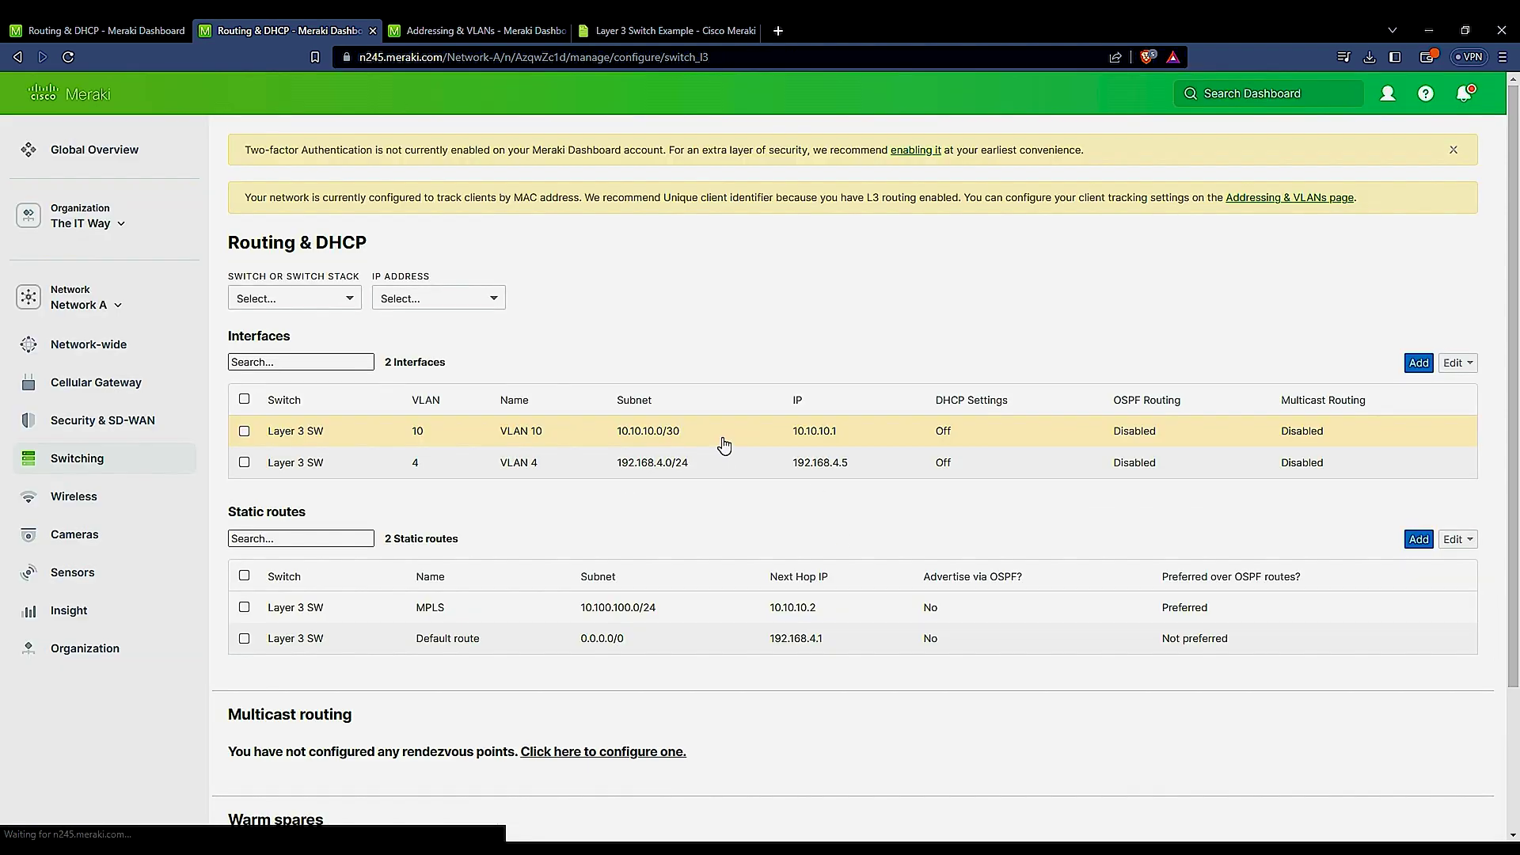